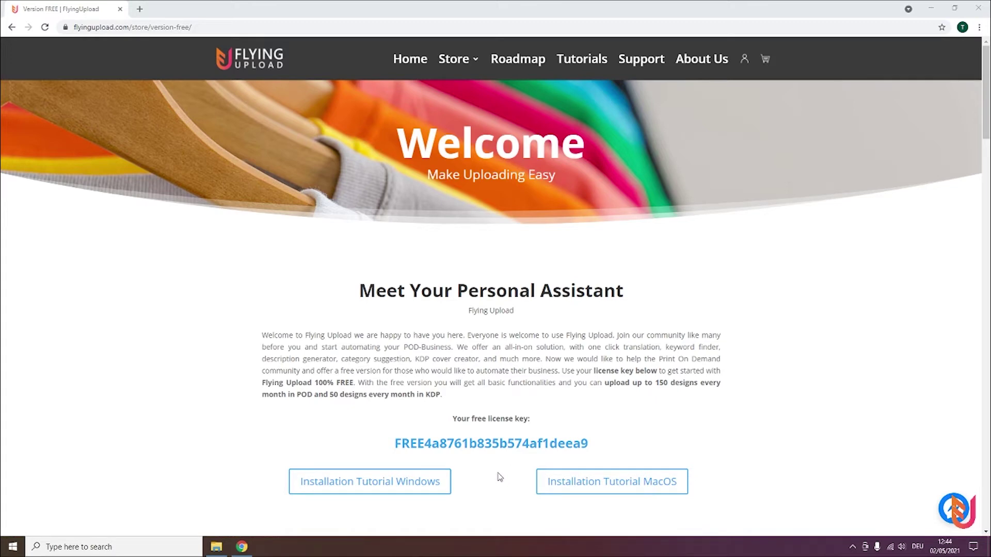
middle_click(596, 482)
left_click(163, 9)
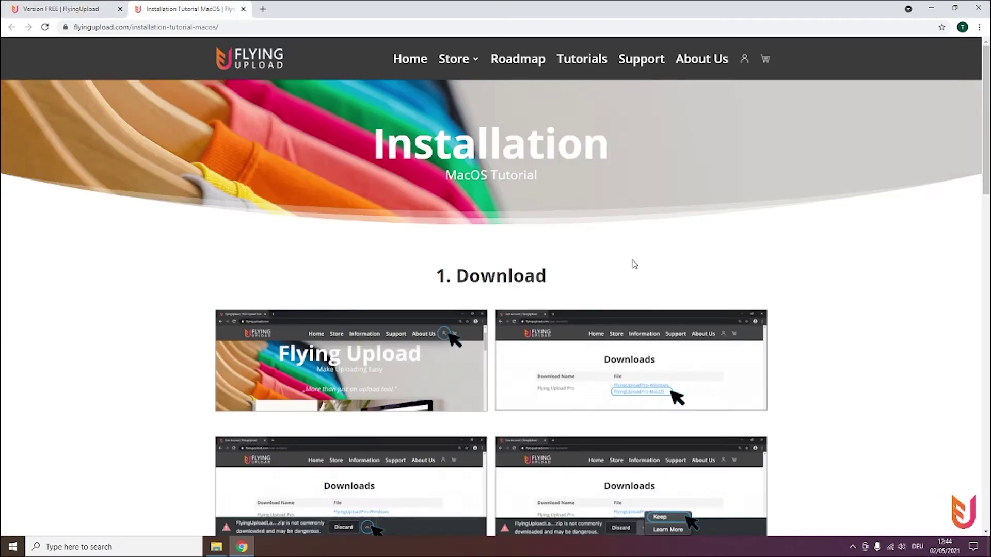
left_click_drag(984, 156, 964, 149)
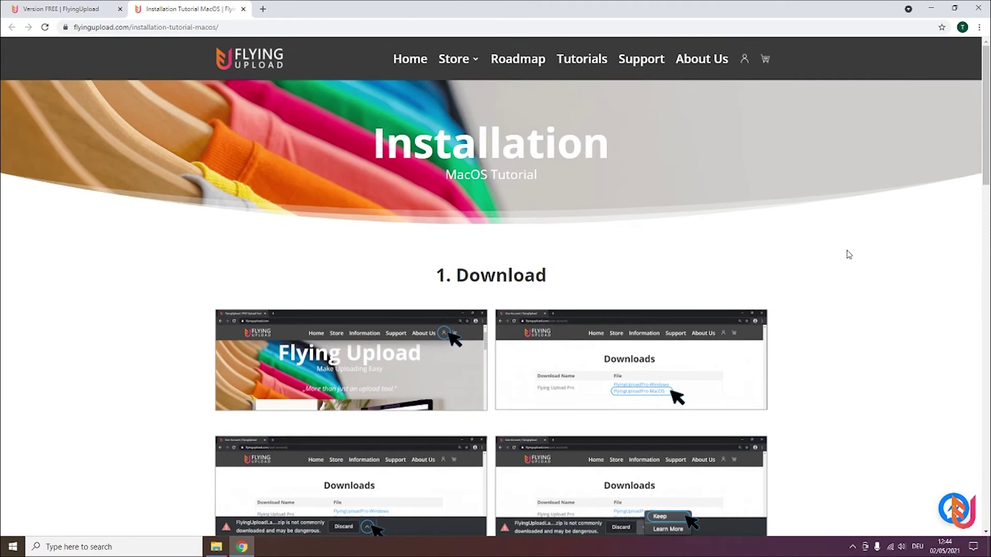
left_click(243, 9)
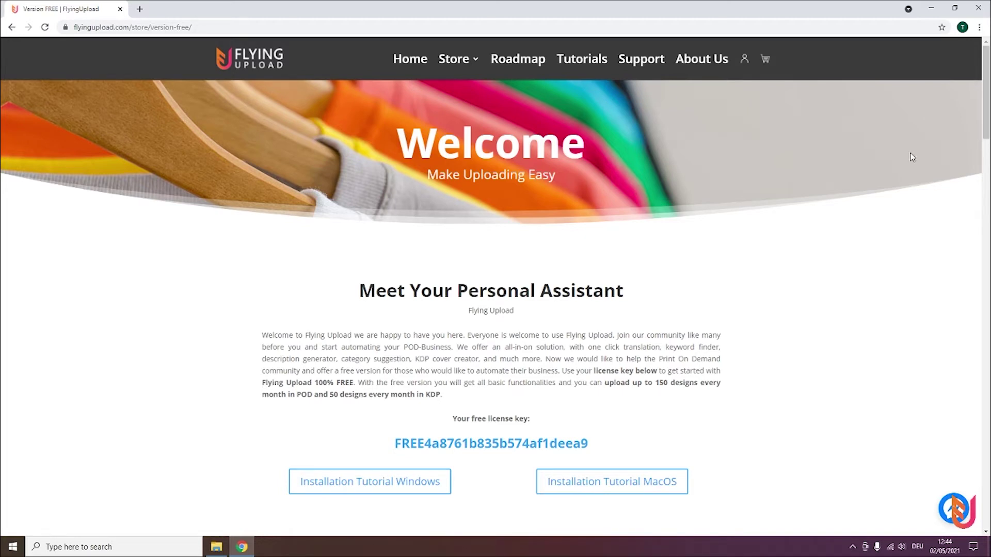
Download the Windows KDP launcher zip from the Kindle Direct Publishing section.
left_click_drag(984, 118, 967, 421)
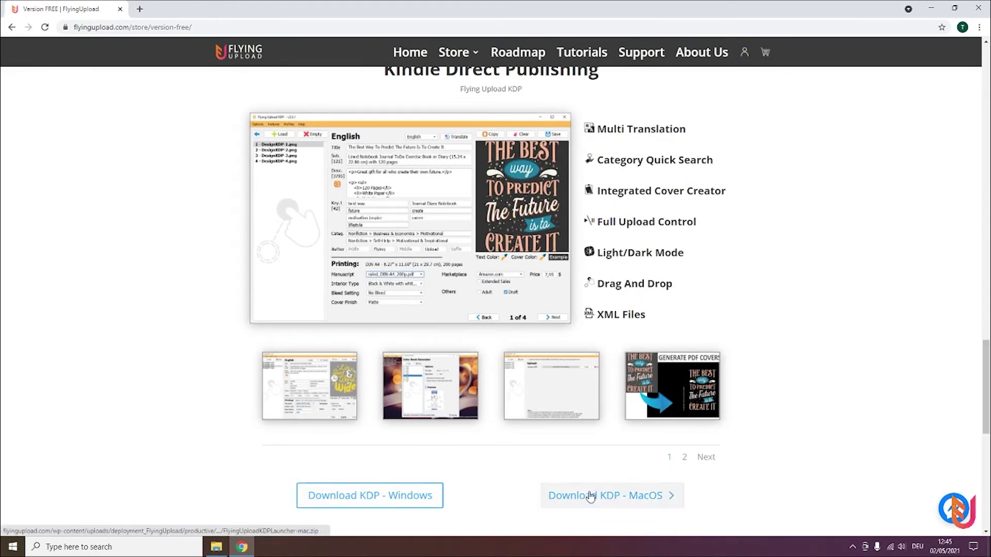
left_click_drag(983, 357, 984, 381)
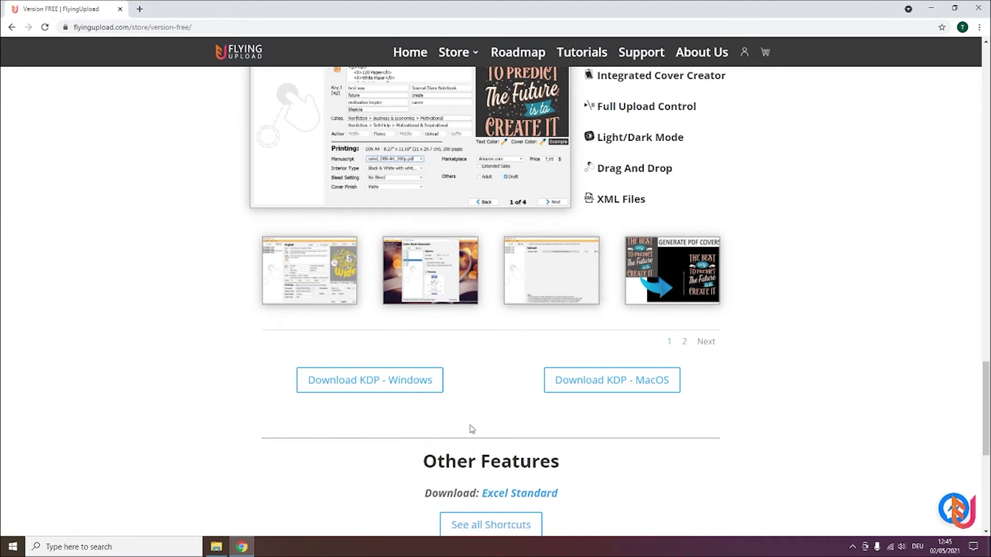
left_click(415, 391)
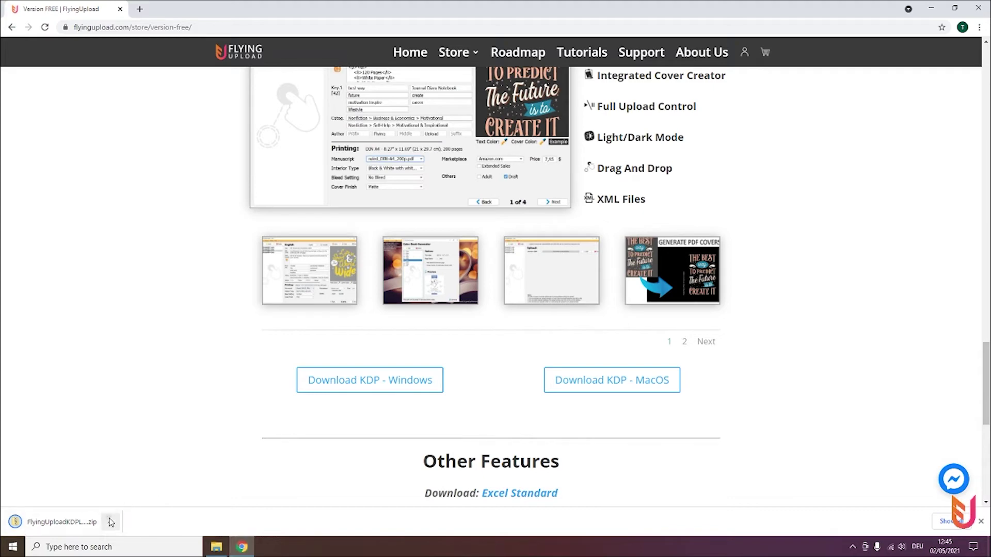
Show the downloaded launcher zip in its Downloads folder and cut it.
left_click(110, 522)
left_click(135, 487)
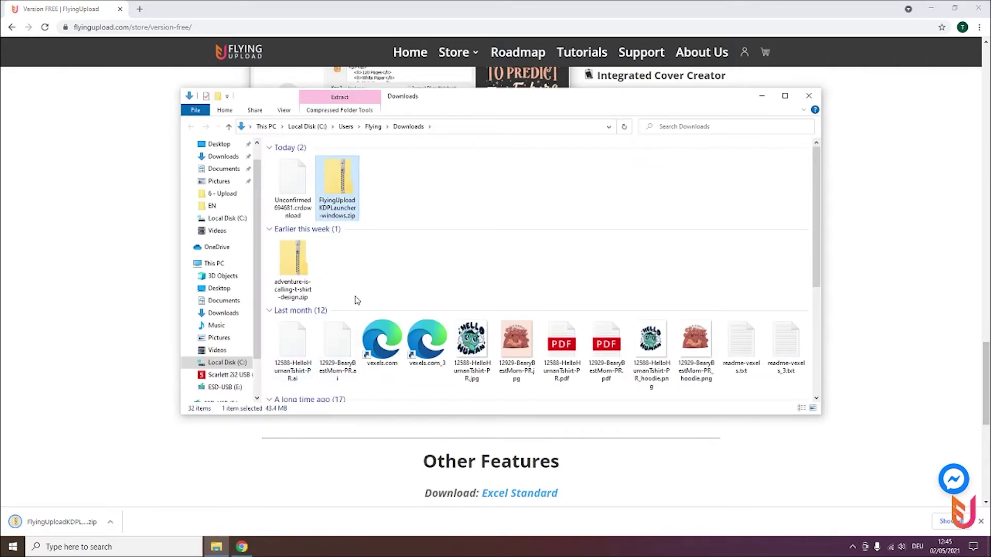
right_click(342, 195)
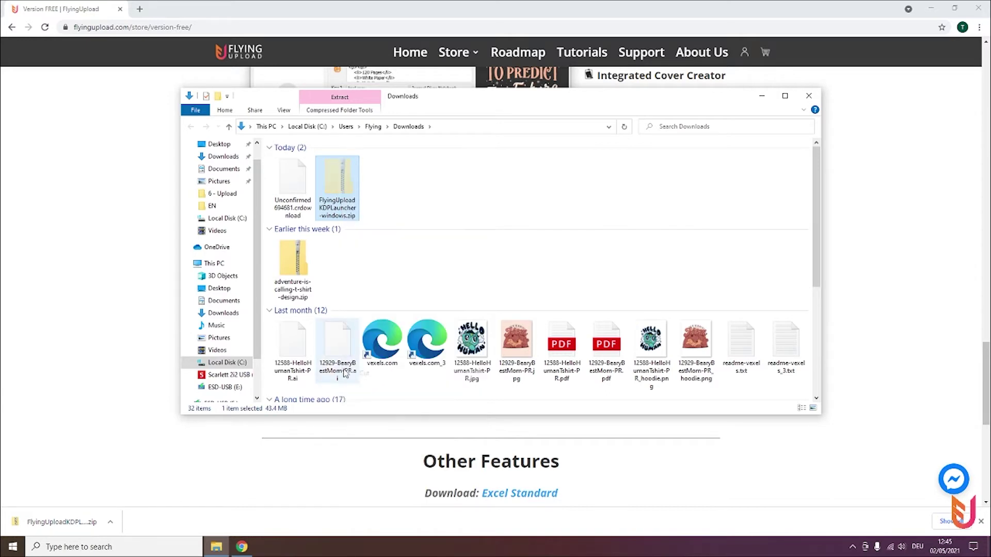
left_click(364, 373)
Create C:\FlyingUploadKDP, paste the zip into it, and choose Extract All.
left_click(226, 362)
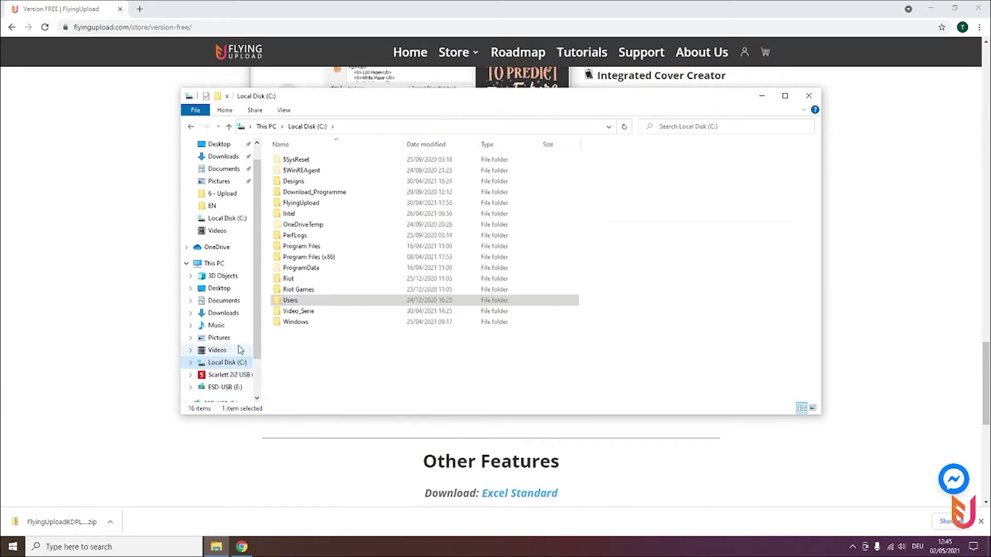
left_click(218, 98)
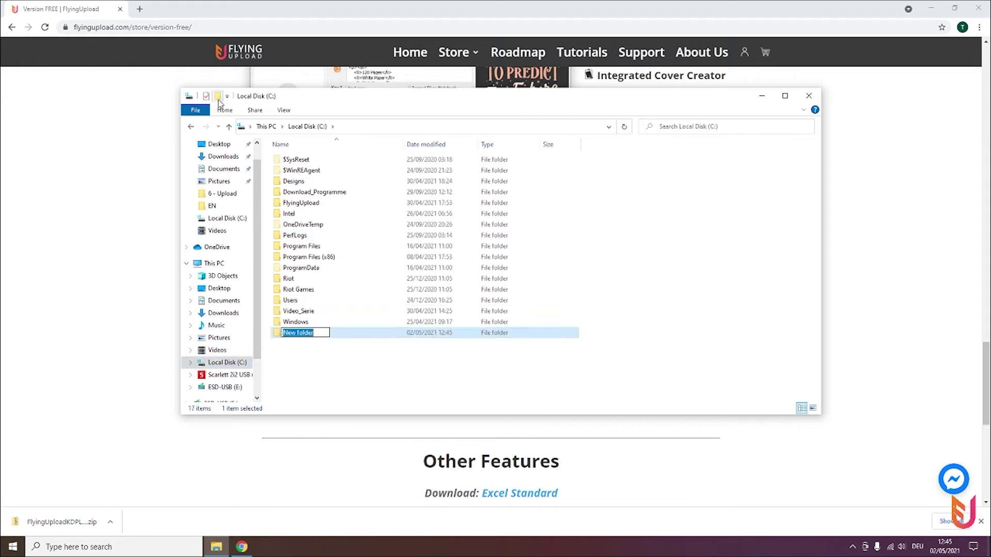
type("FlyingUploadKDP")
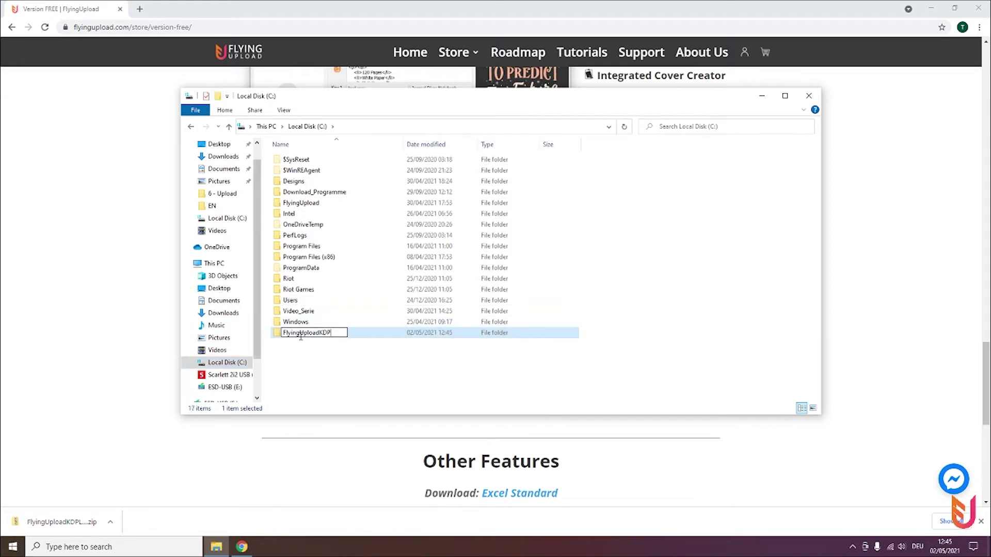
left_click(313, 361)
double_click(312, 333)
right_click(308, 232)
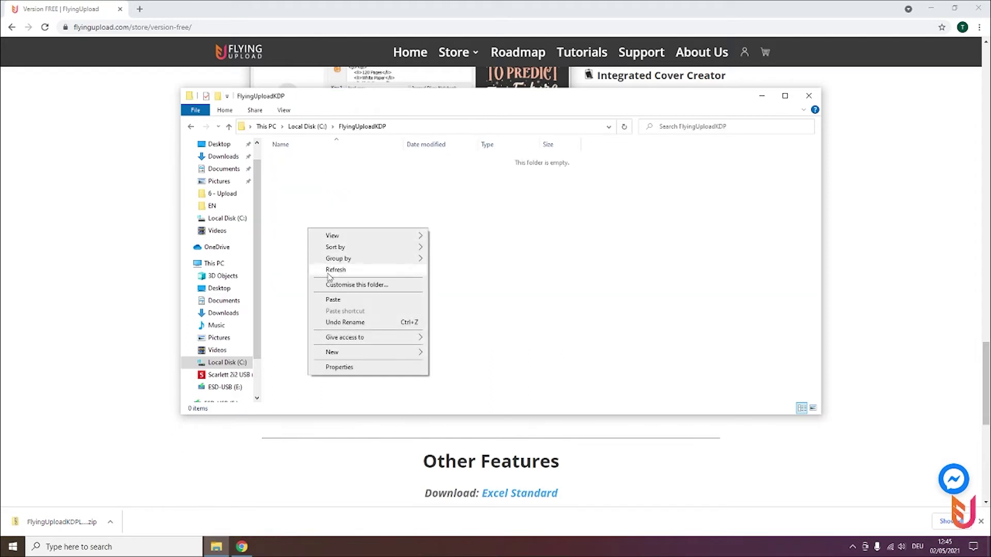
left_click(328, 297)
right_click(317, 165)
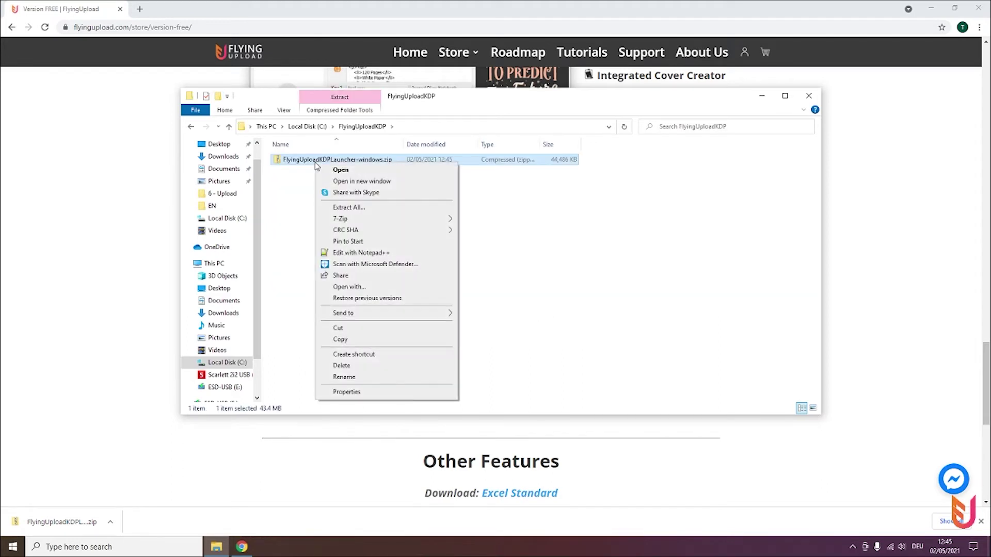
left_click(353, 207)
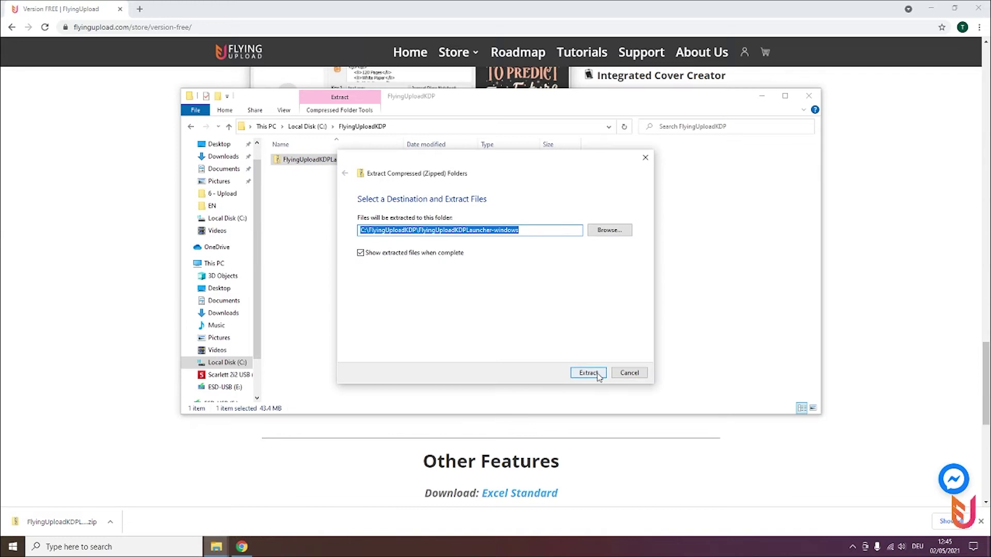
Extract the zip and open the Flying Upload KDP Launcher folder.
left_click(594, 374)
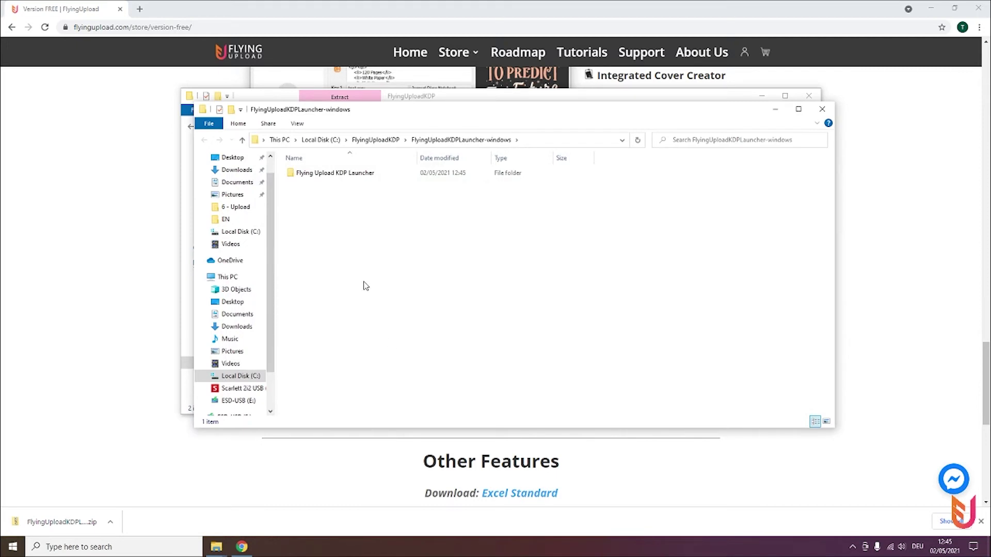
double_click(337, 177)
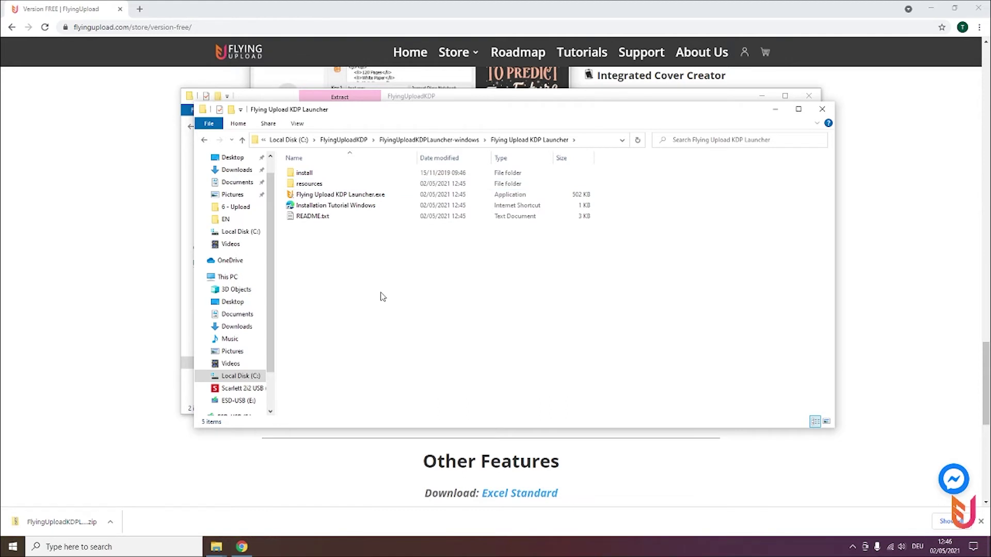
Pin Flying Upload KDP Launcher.exe to the taskbar and create a shortcut to it.
left_click(351, 198)
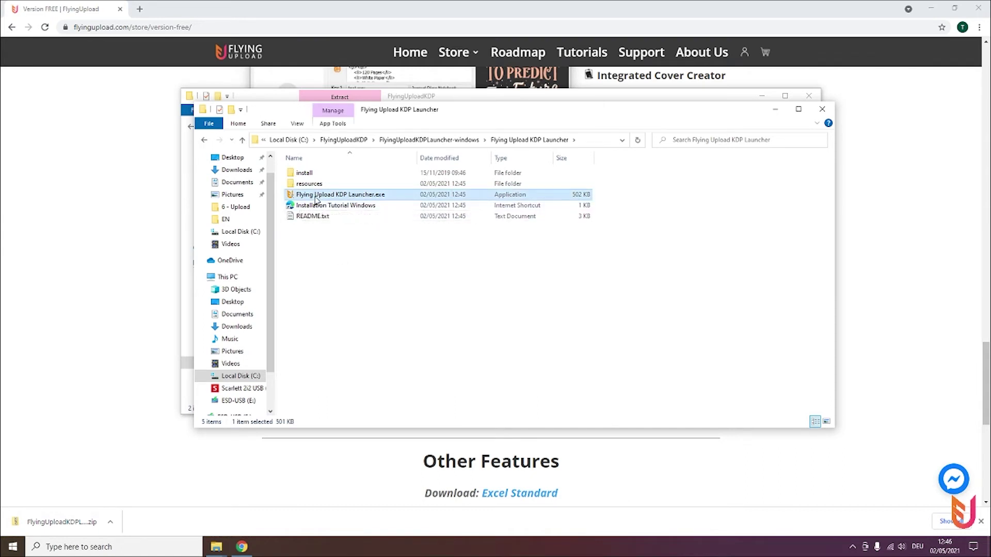
left_click_drag(316, 199, 275, 548)
right_click(311, 196)
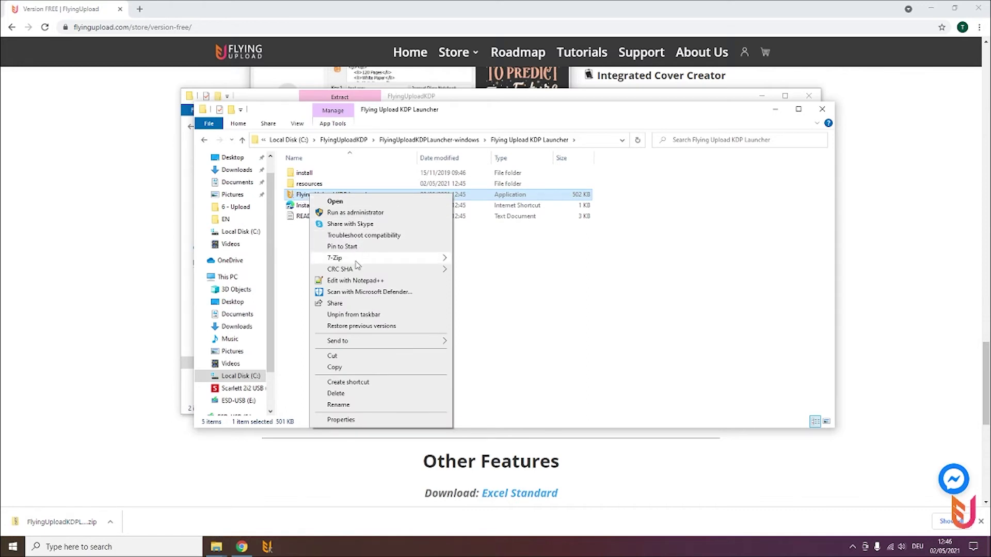
left_click(348, 382)
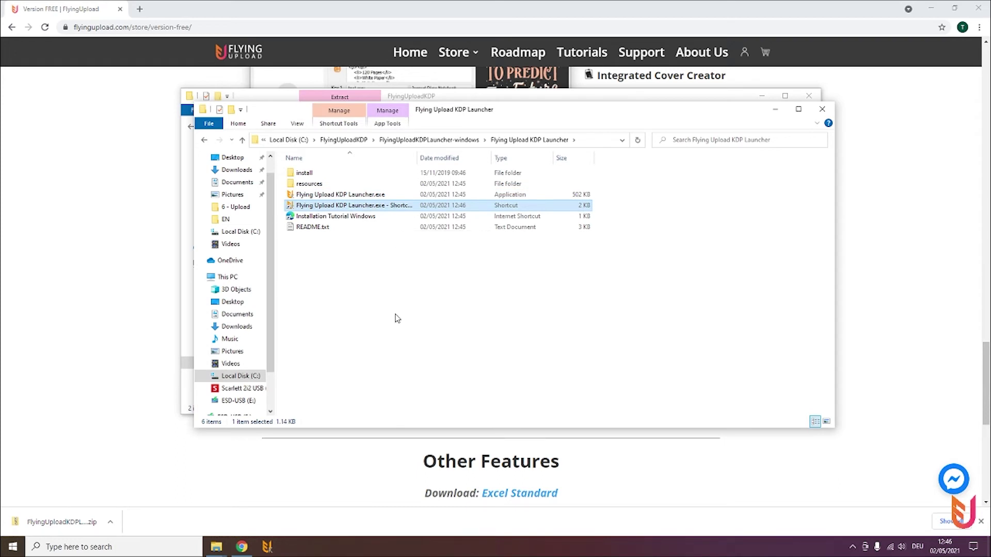
left_click(396, 317)
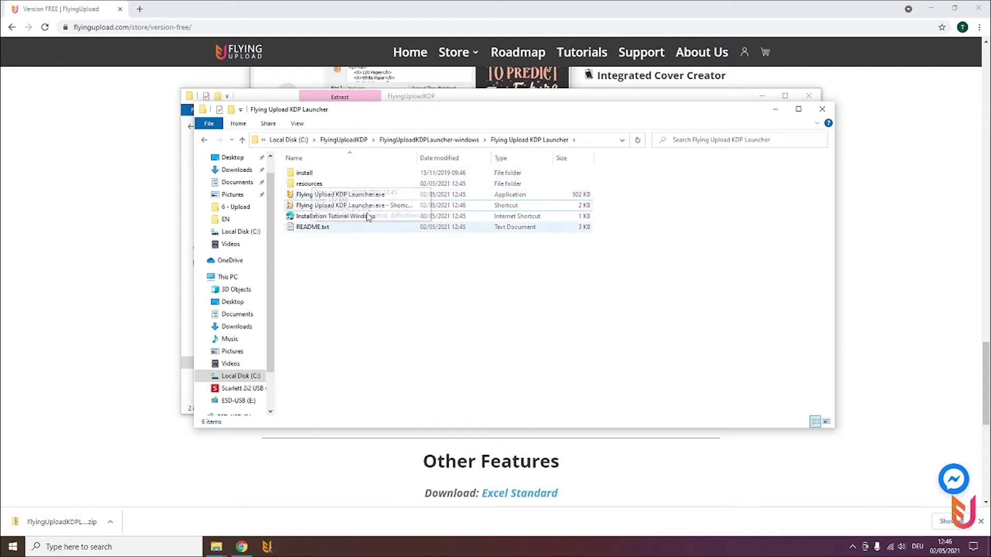
Run Flying Upload KDP Launcher.exe and select the new shortcut.
double_click(341, 199)
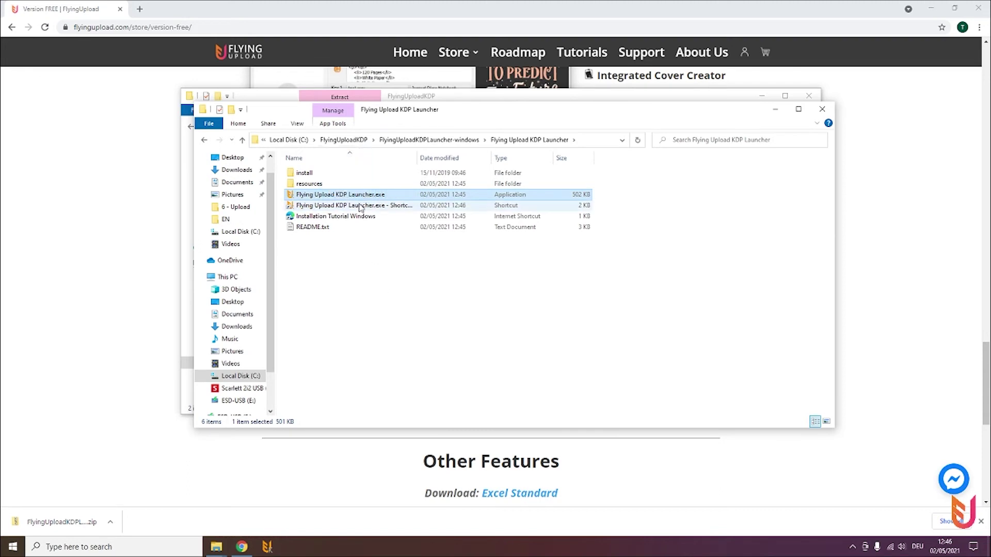
left_click(405, 322)
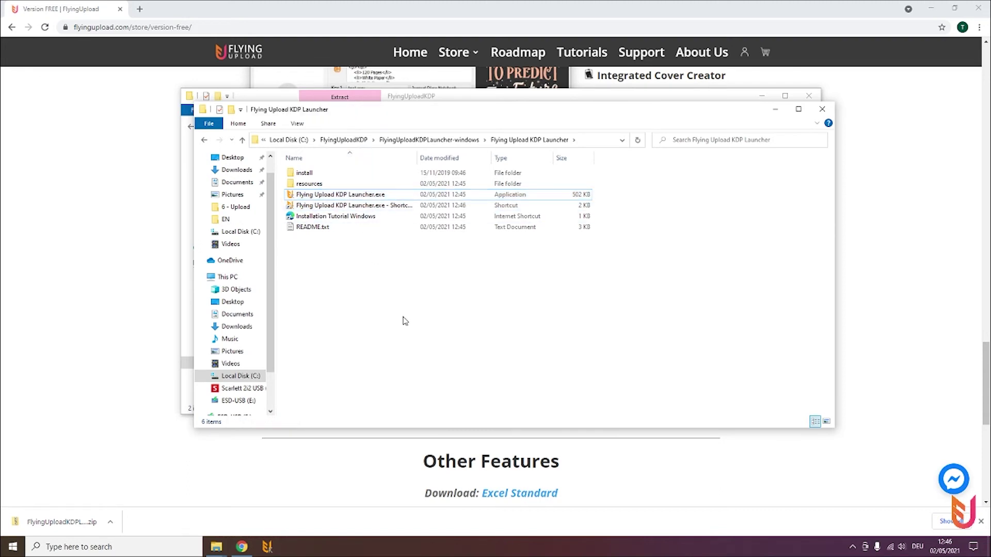
left_click(375, 207)
left_click(368, 328)
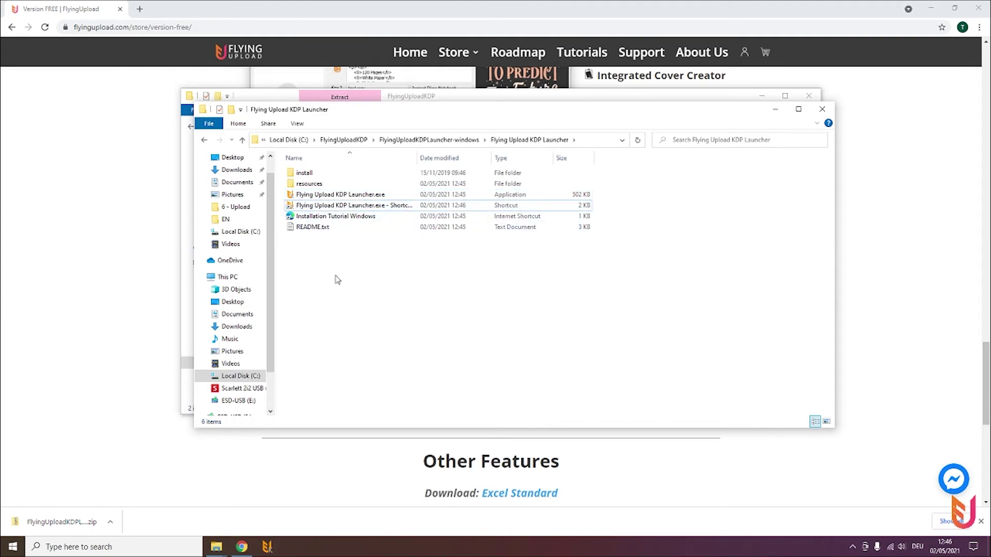
Launch the KDP launcher, then copy the free license key from the Flying Upload page.
double_click(351, 195)
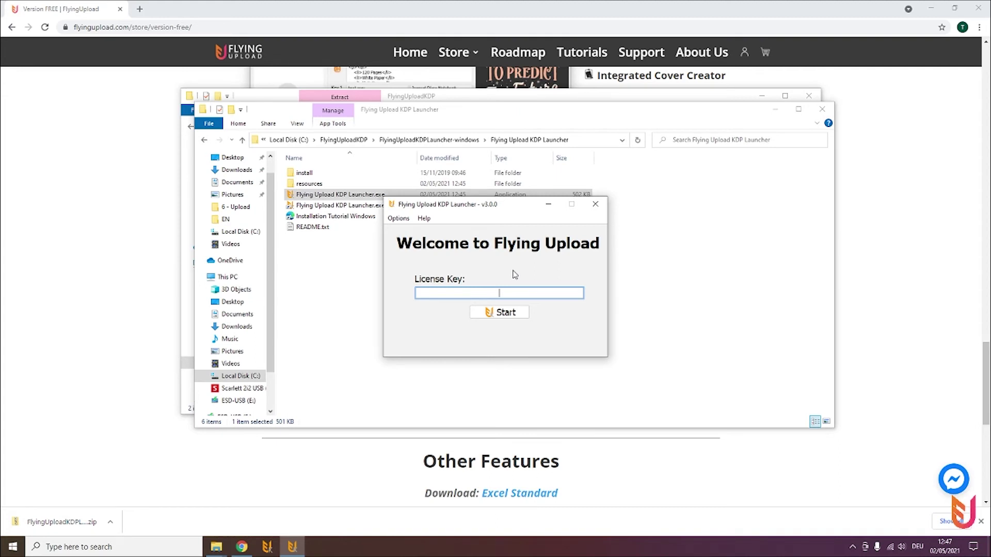
left_click_drag(486, 204, 488, 197)
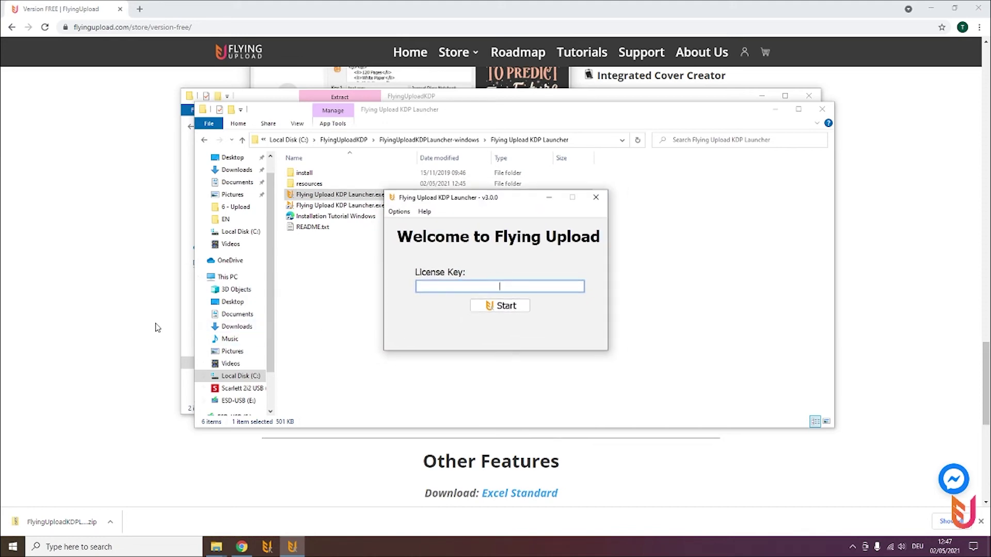
left_click(144, 329)
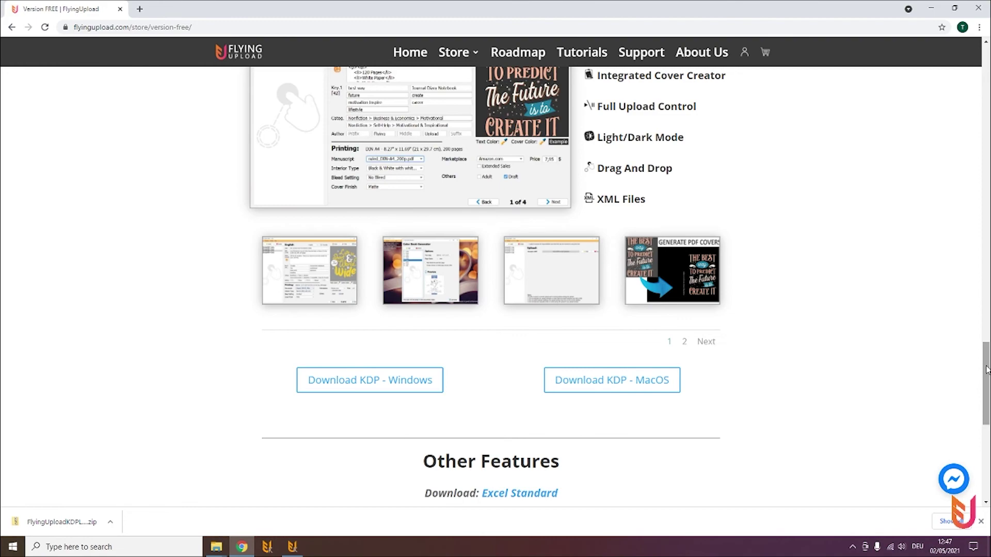
left_click_drag(986, 384, 986, 83)
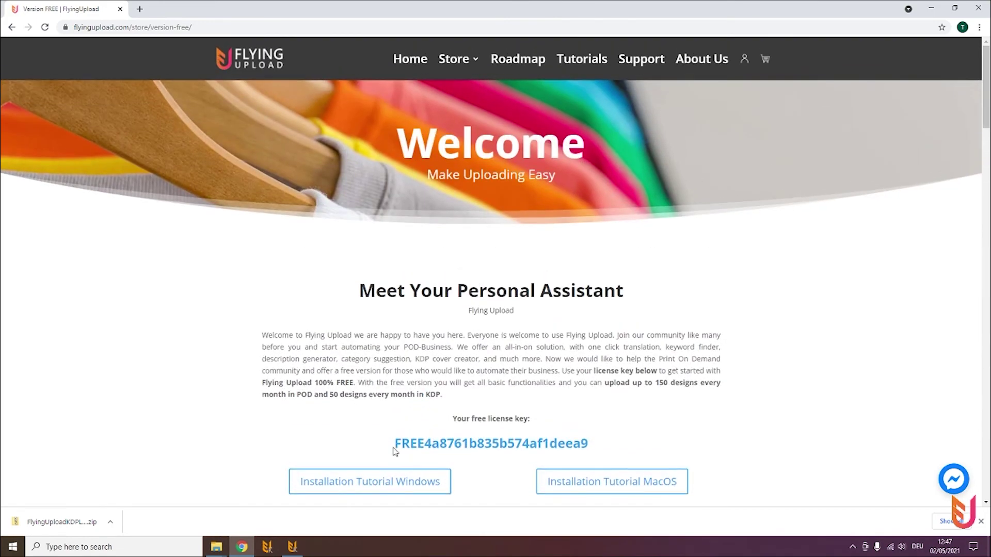
double_click(404, 446)
right_click(514, 438)
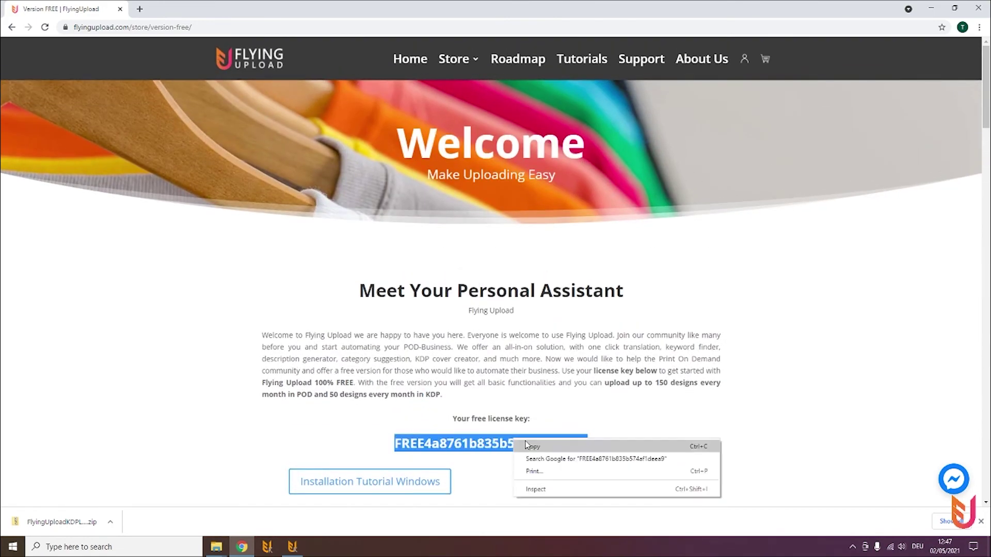
left_click(527, 445)
Paste the free license key into the launcher's License Key field and submit it.
left_click(292, 547)
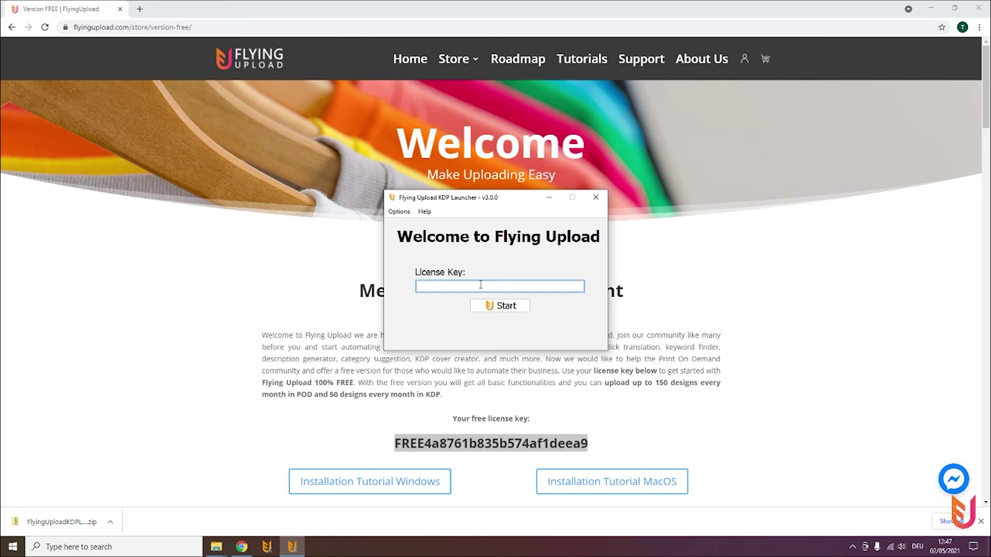
right_click(481, 287)
left_click(502, 314)
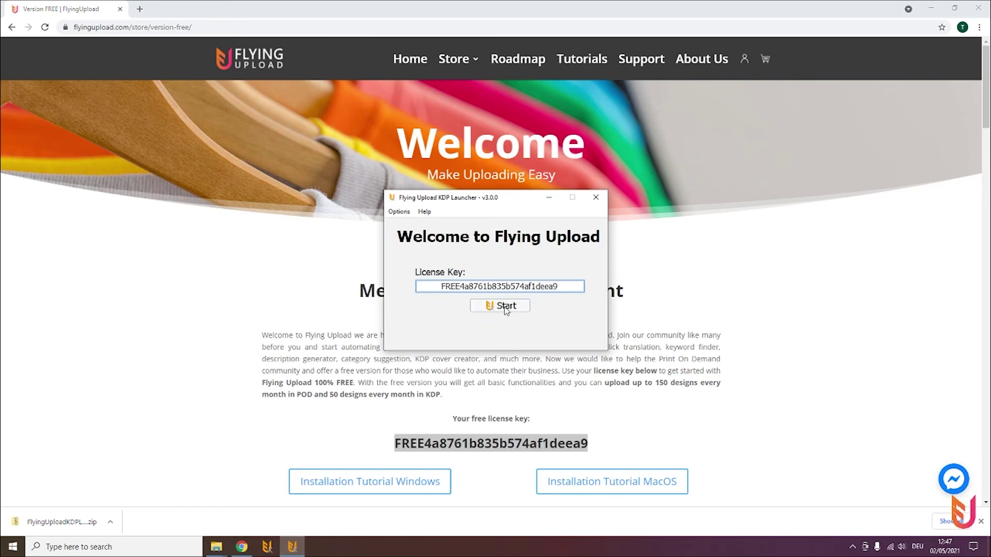
left_click(503, 309)
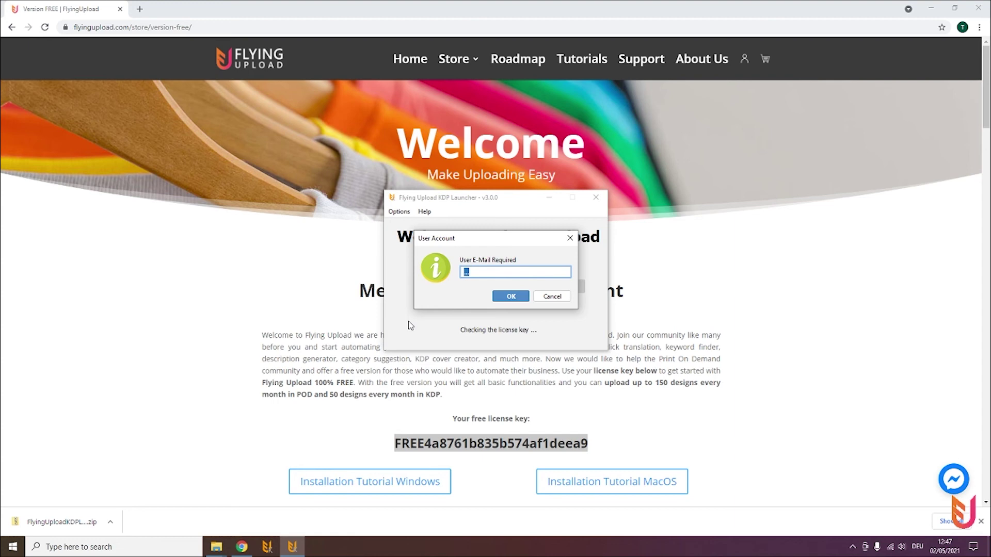
Enter and re-enter the account e-mail to verify it and start the download.
left_click(513, 297)
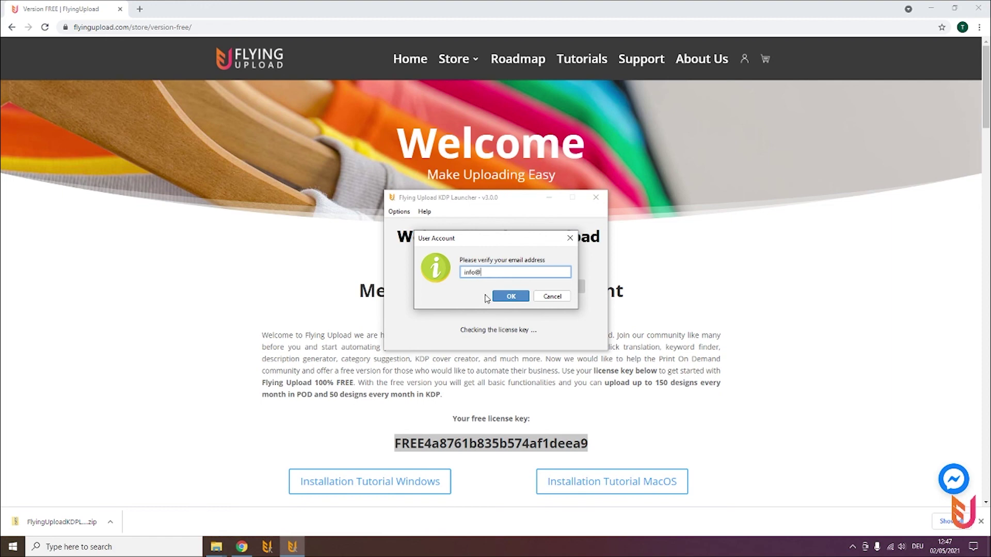
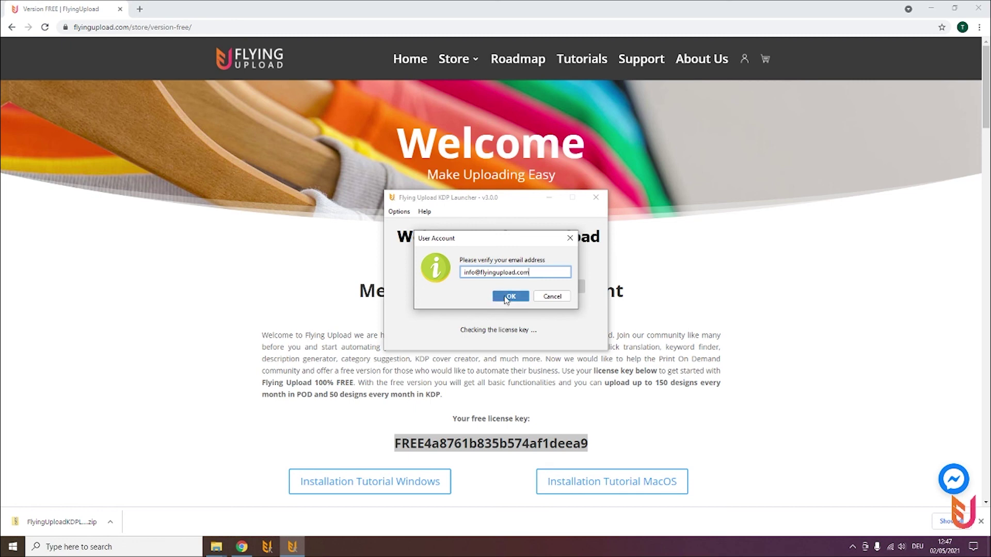
left_click(505, 297)
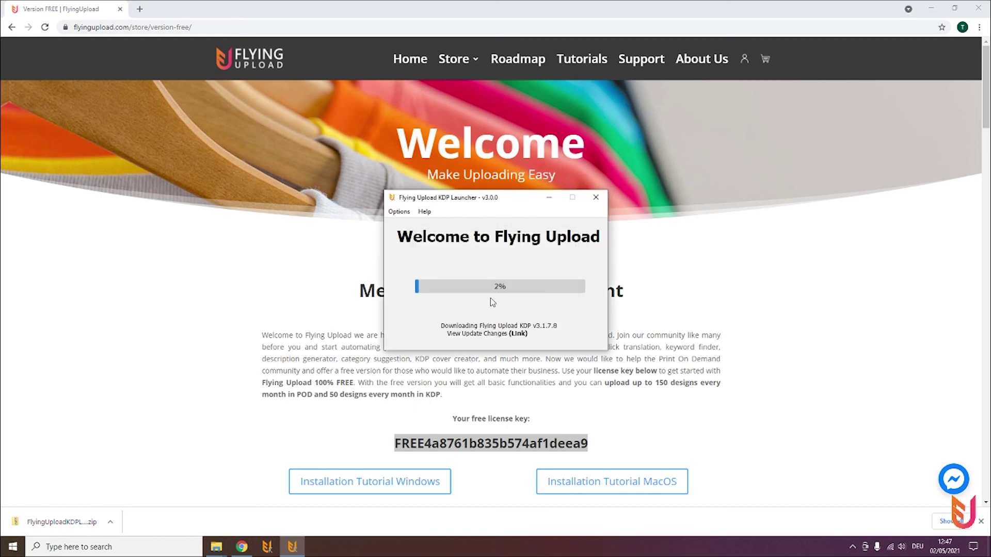